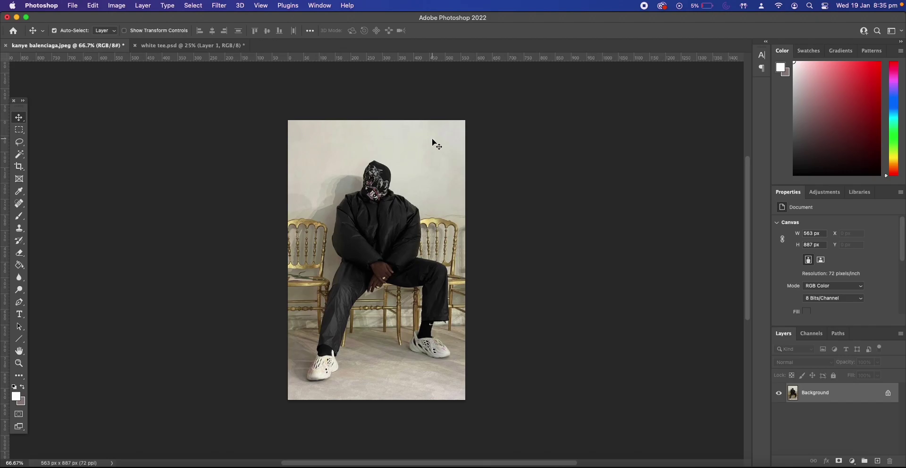
Step: Unlock the Background layer as Layer 0, try Remove Background, then undo it
scroll(428, 146, "left", 2)
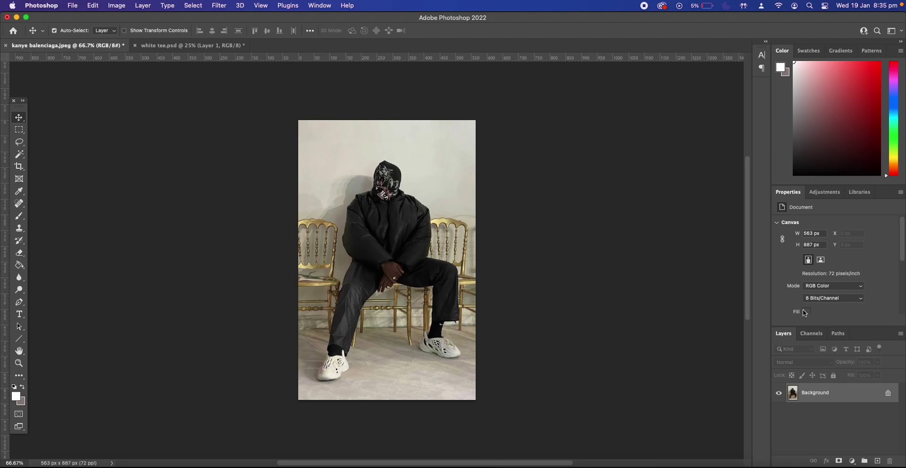
left_click(889, 395)
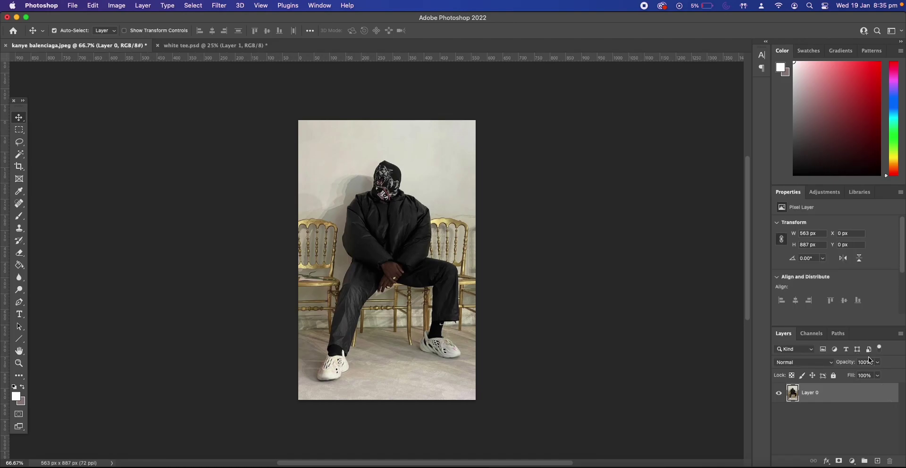
left_click_drag(903, 260, 902, 305)
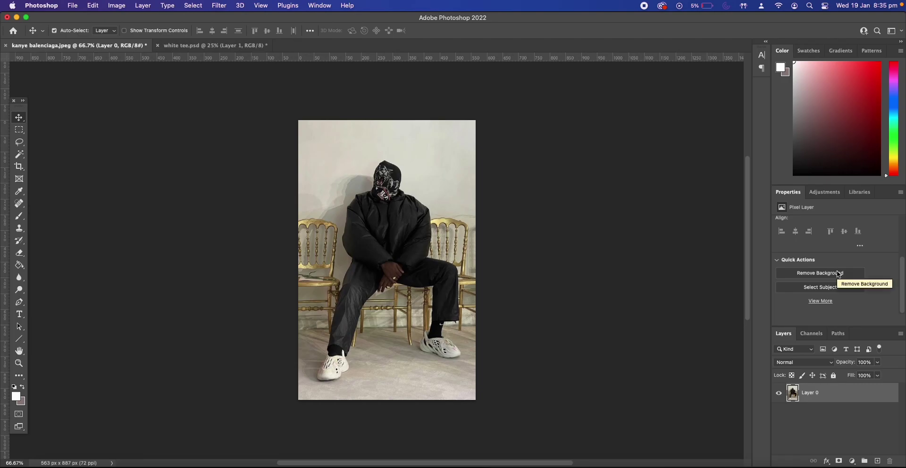
left_click(839, 274)
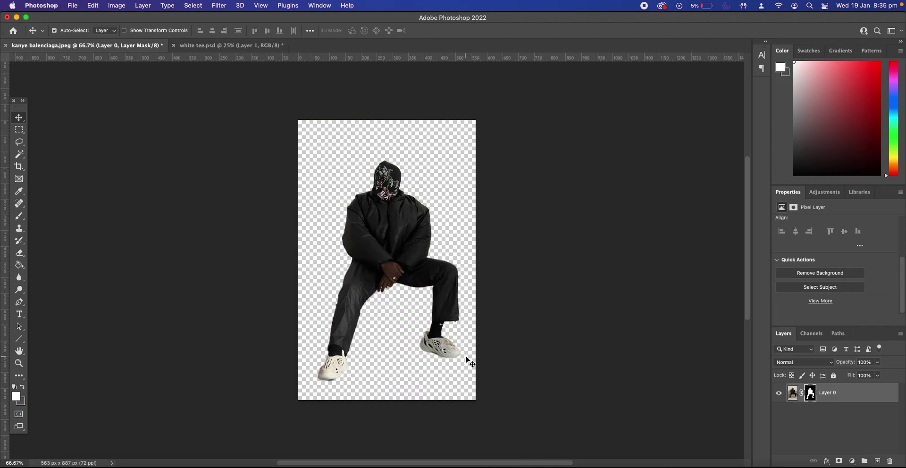
key("super+z")
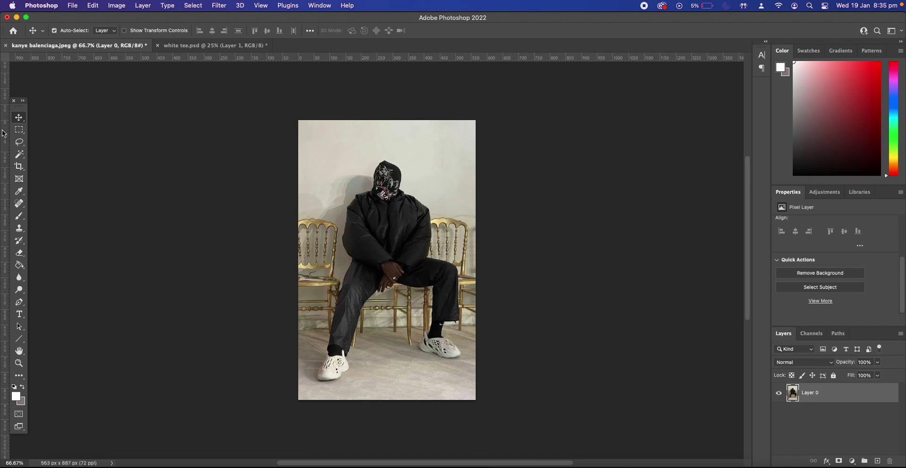
Step: After a discarded Magic Wand selection, remove the background again and nudge the cutout upward
left_click(20, 143)
left_click(19, 155)
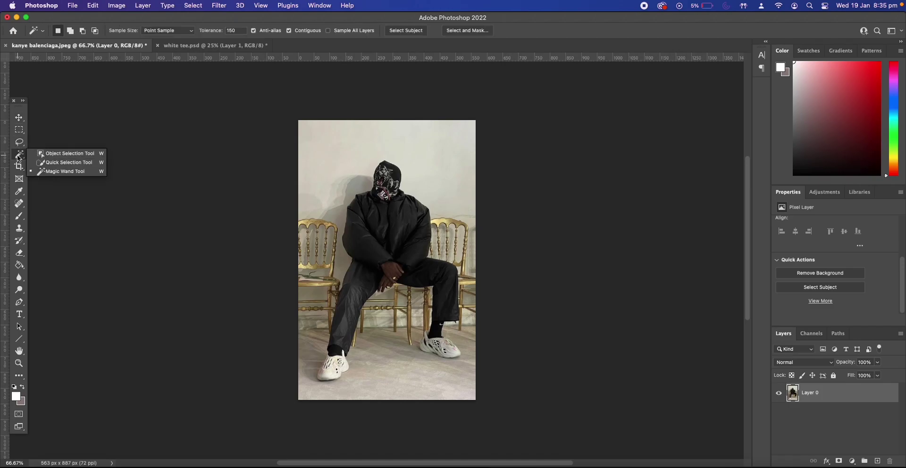
left_click(343, 151)
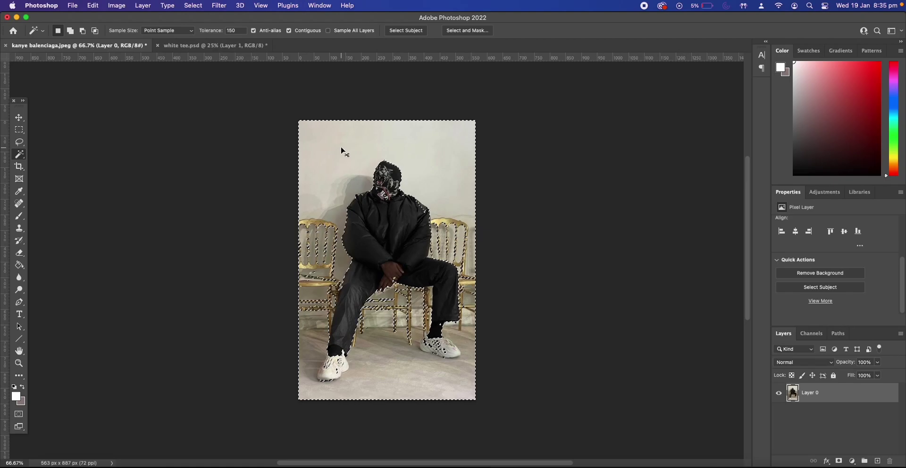
key("super+z")
left_click(19, 118)
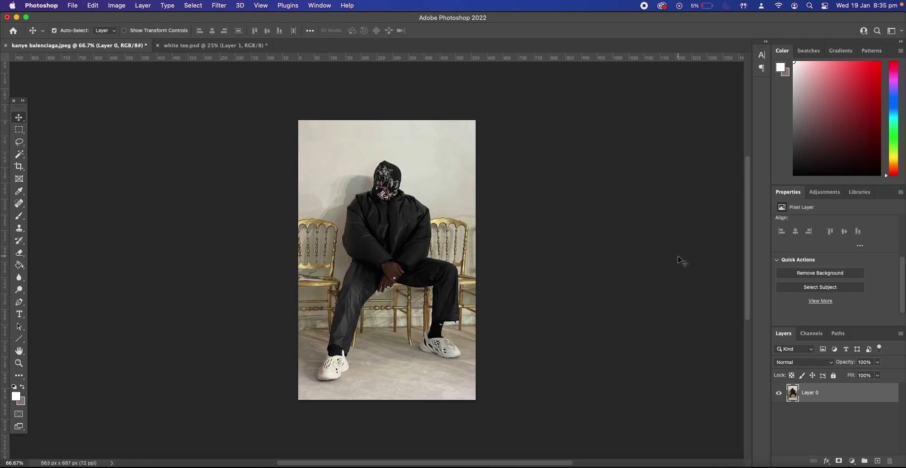
left_click(837, 272)
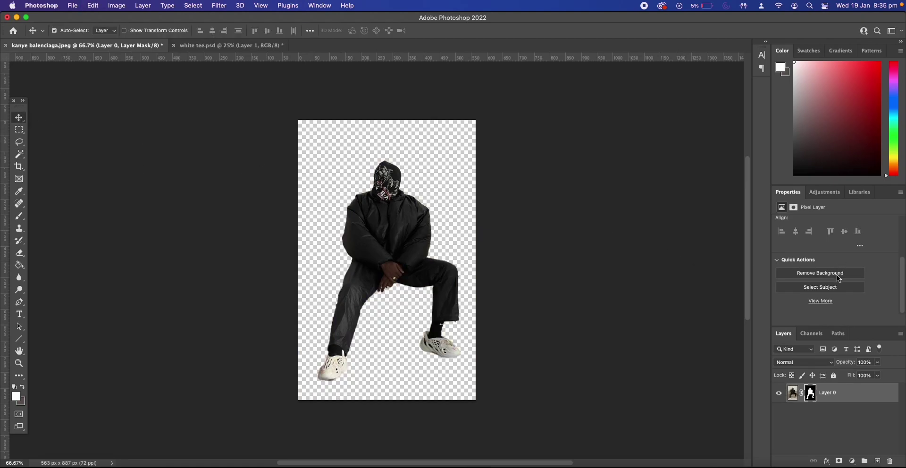
left_click_drag(412, 251, 408, 243)
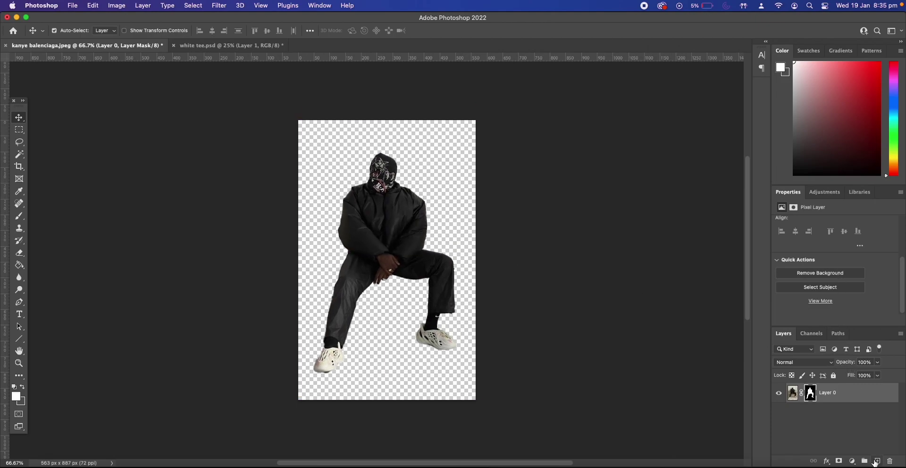
Step: Add a new empty layer and place it beneath Layer 0
left_click(875, 463)
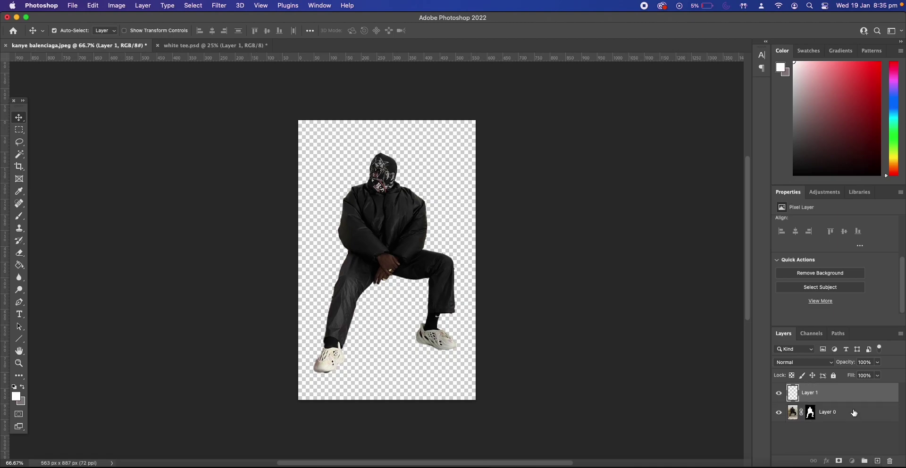
left_click_drag(845, 393, 855, 418)
double_click(855, 416)
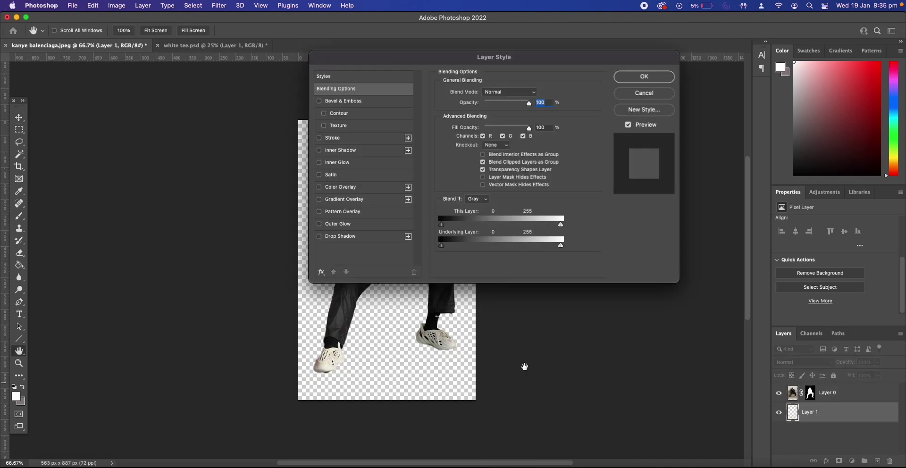
left_click(640, 96)
Step: Fill the new layer with white using the Paint Bucket, then reselect Layer 0
left_click(19, 266)
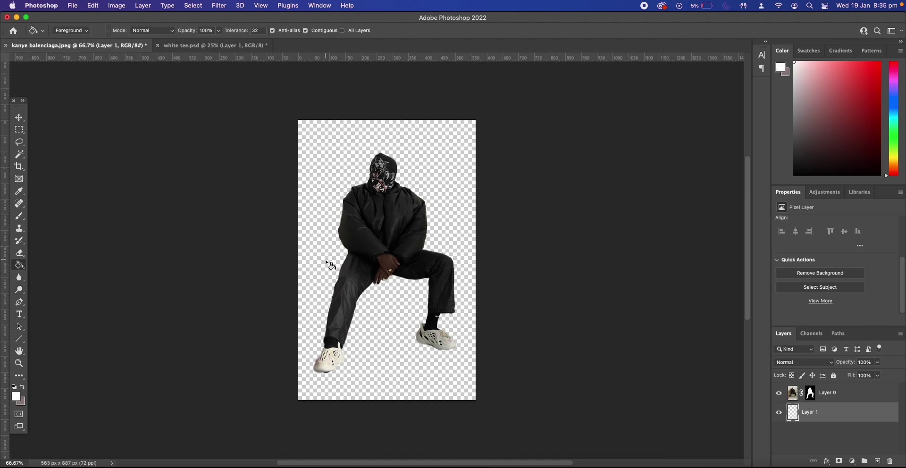
left_click(326, 262)
left_click(18, 117)
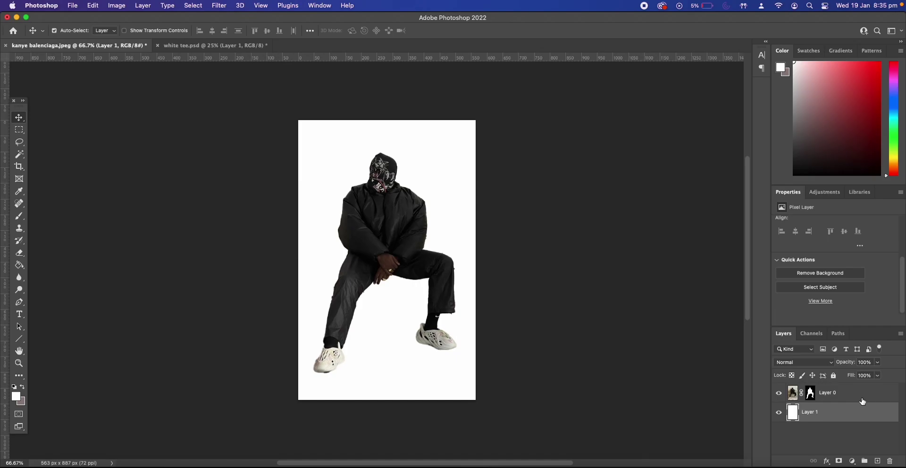
left_click(864, 402)
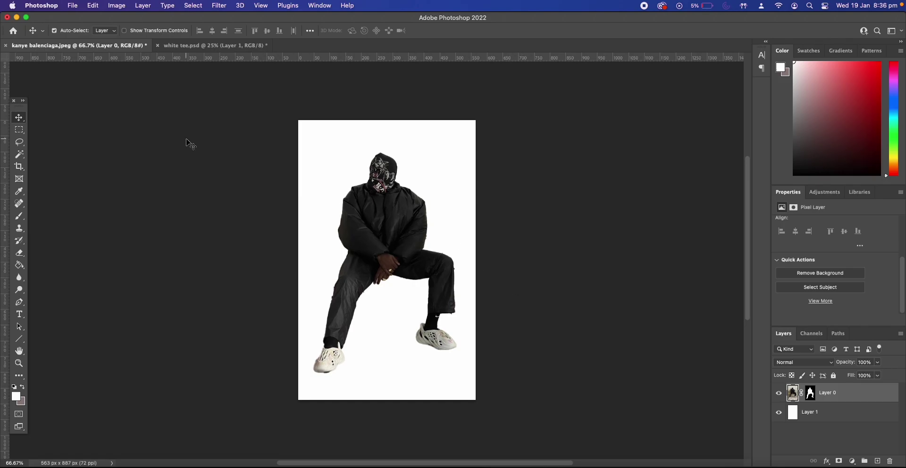
Step: Apply an Image > Adjustments > Threshold of level 34 to the figure on Layer 0
left_click(118, 5)
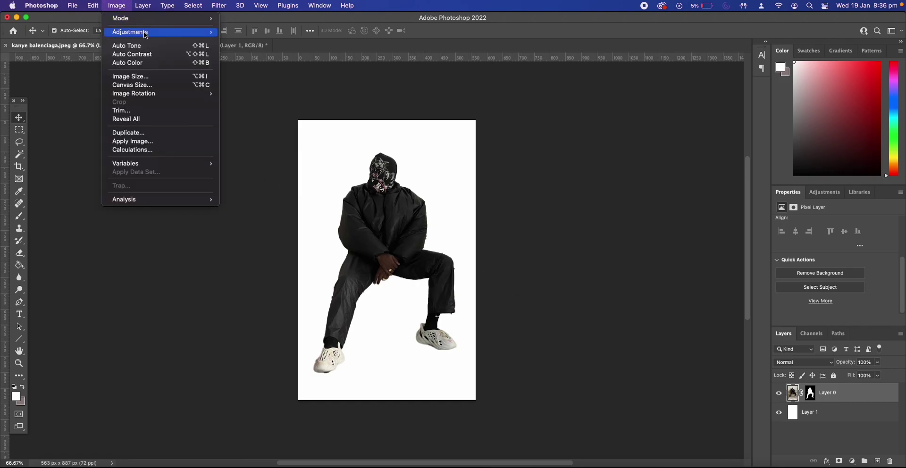
mouse_move(144, 32)
left_click(292, 153)
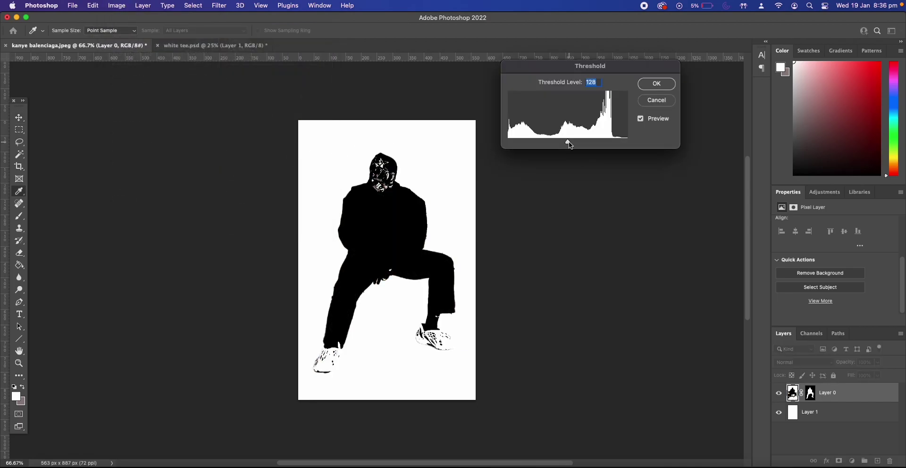
left_click_drag(569, 144, 524, 147)
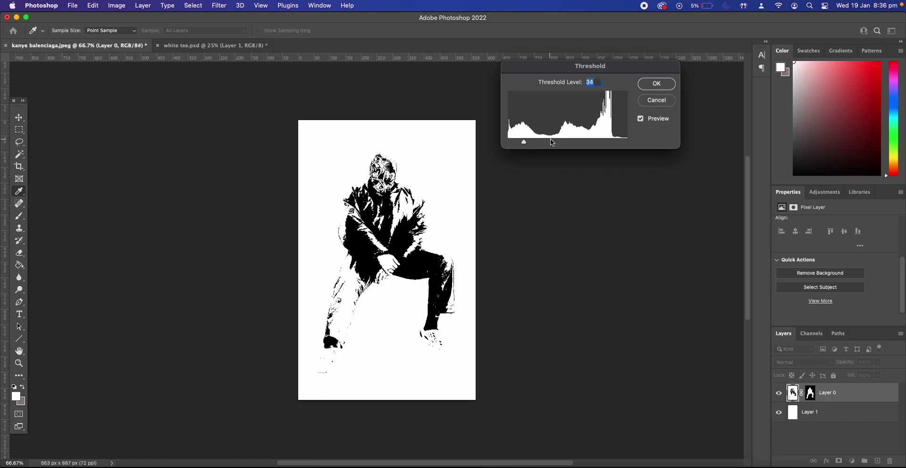
left_click(665, 86)
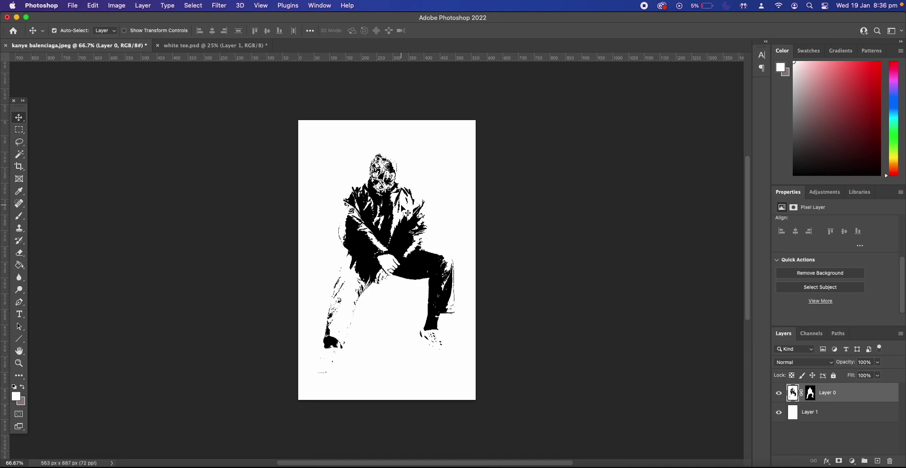
Step: Delete the white Layer 1 and drag the figure onto the shirt in 'white tee.psd'
left_click(841, 414)
key("Delete")
left_click_drag(425, 263, 415, 247)
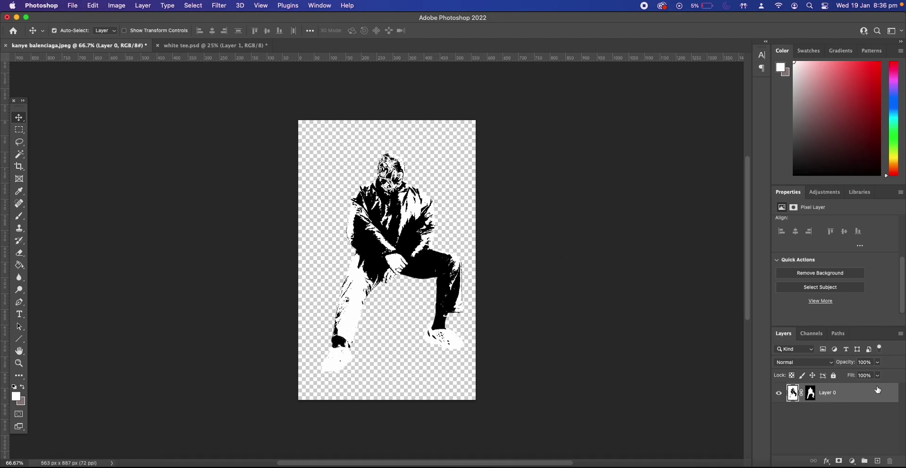
key("ctrl+Tab")
mouse_move(388, 256)
left_mouse_down()
mouse_move(390, 218)
mouse_move(407, 262)
mouse_move(387, 257)
mouse_move(395, 268)
left_mouse_up()
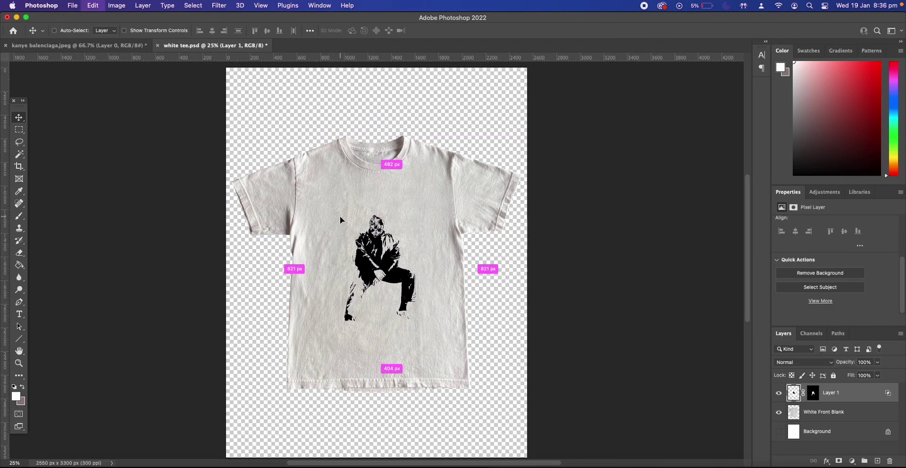
Step: Scale the figure to about 113% and shift it slightly left and down
key("super+t")
left_click_drag(328, 193, 315, 173)
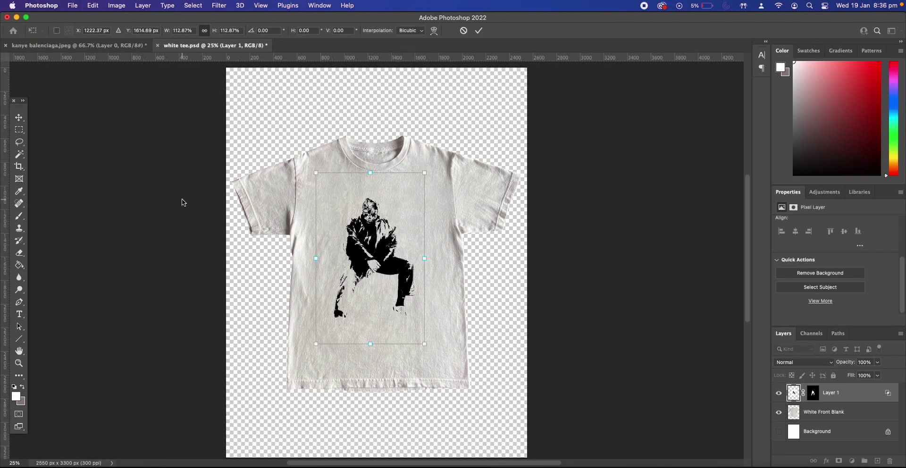
left_click(19, 118)
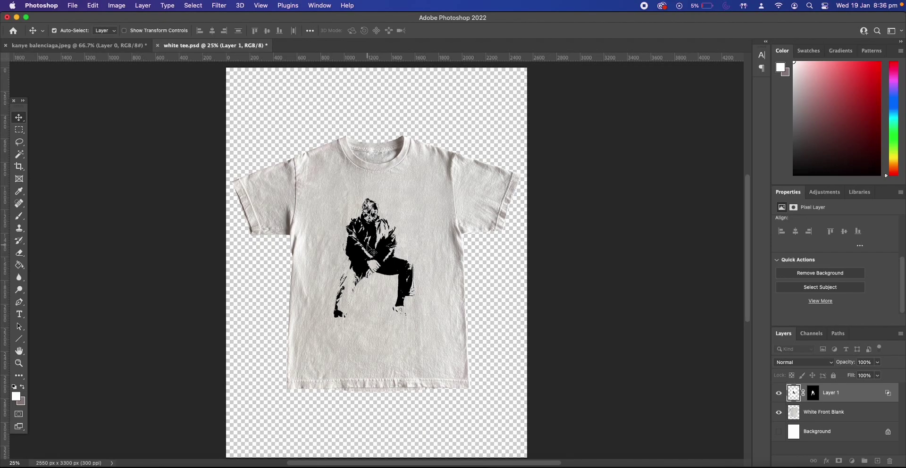
mouse_move(405, 275)
left_mouse_down()
mouse_move(413, 303)
mouse_move(385, 245)
mouse_move(391, 280)
left_mouse_up()
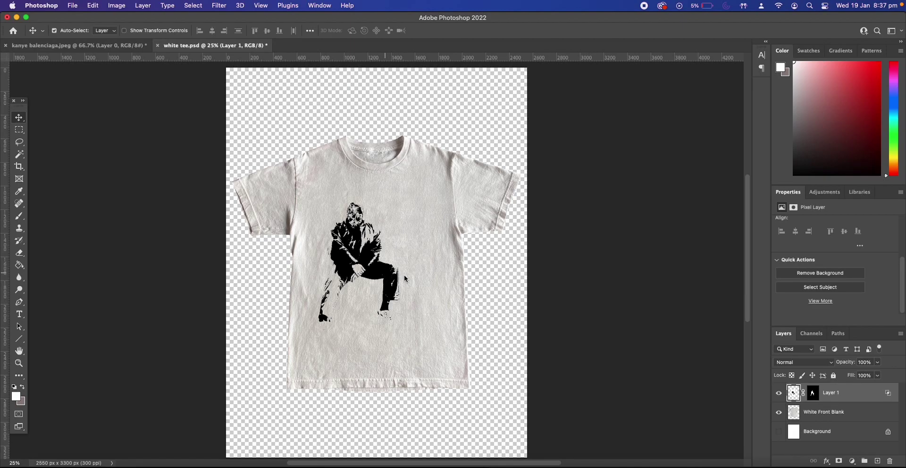
Step: Move the figure right so it sits centred on the tee's chest
left_click_drag(388, 276, 411, 279)
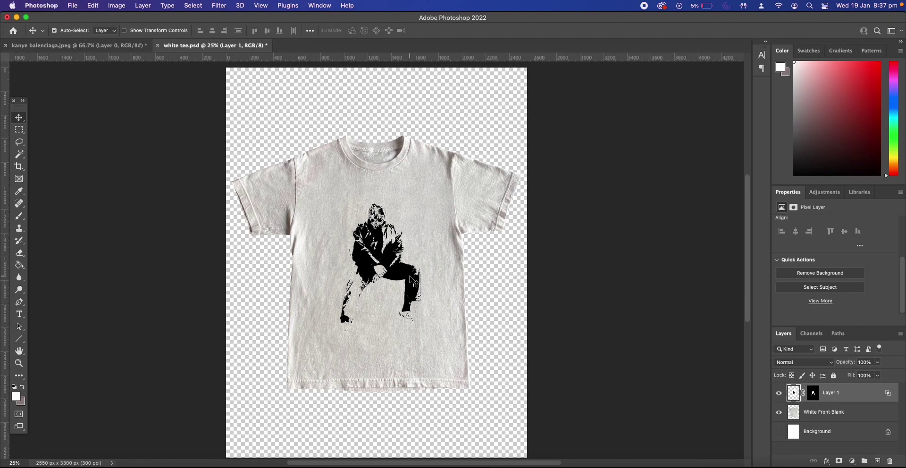